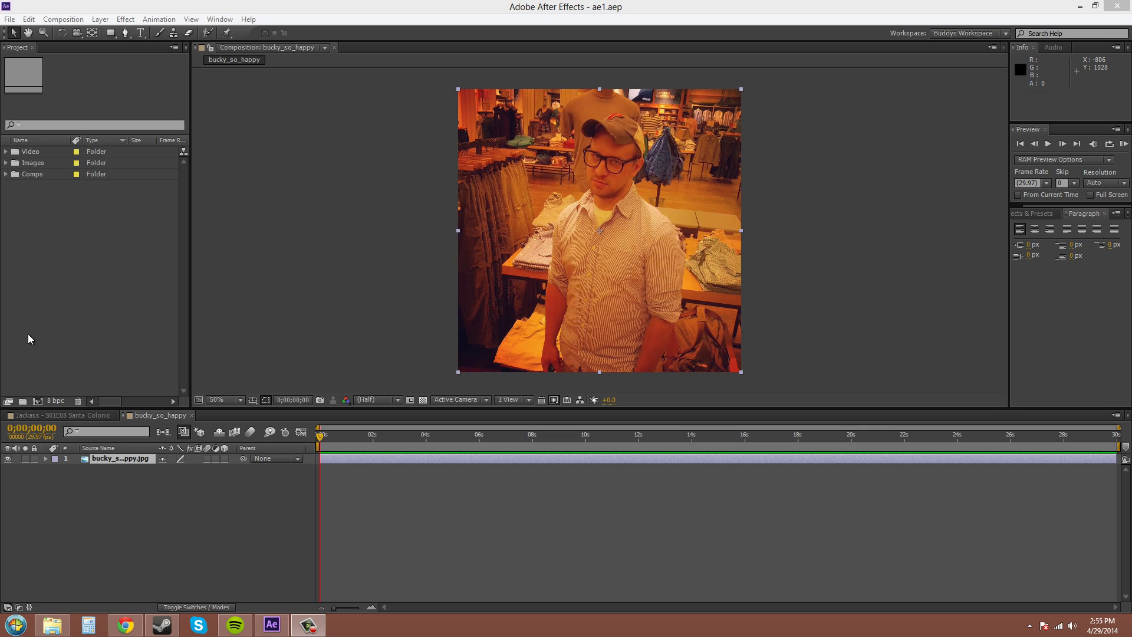
# Step: Start a new composition, Comp 1, and review its Advanced settings with the Classic 3D renderer
pyautogui.click(64, 20)
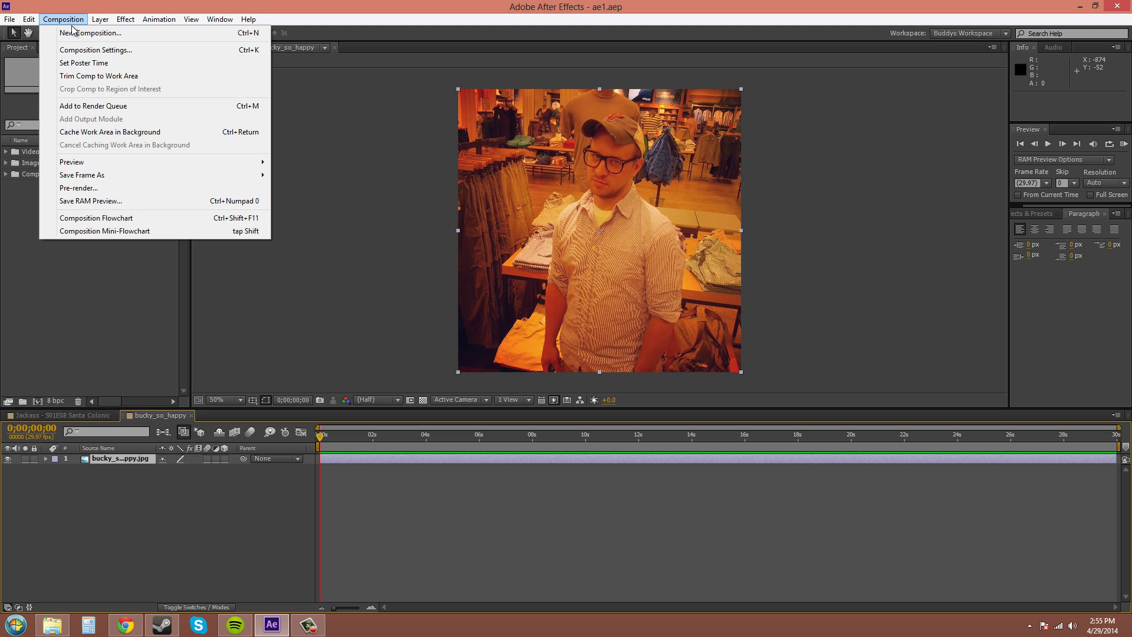
pyautogui.click(88, 33)
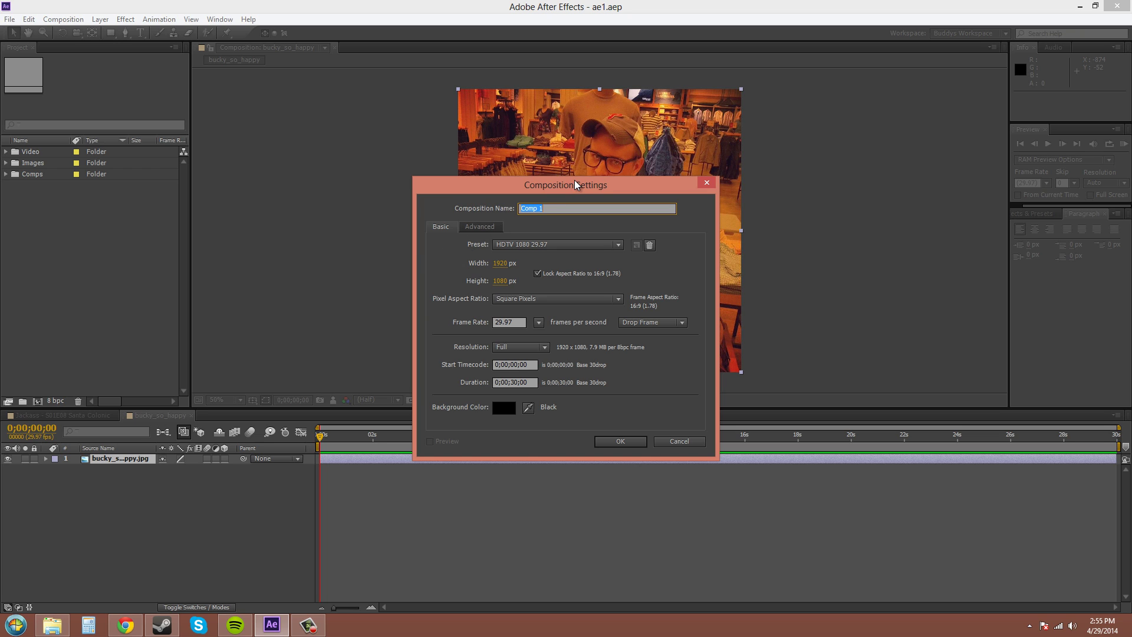
pyautogui.moveTo(572, 180); pyautogui.dragTo(599, 105)
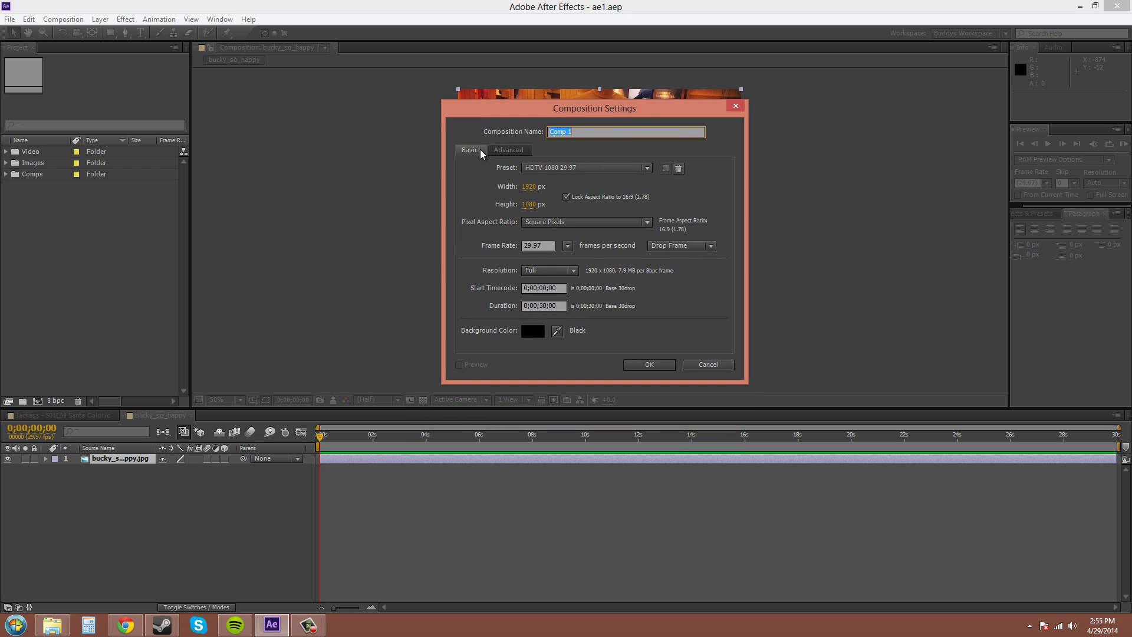
pyautogui.click(510, 151)
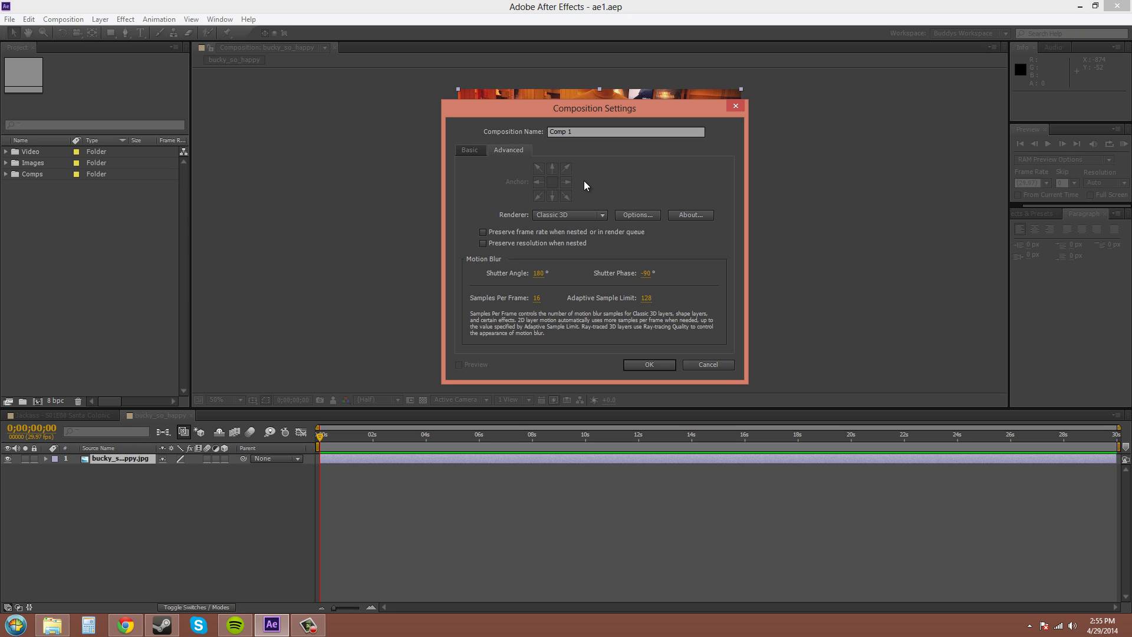
# Step: Return to the Basic settings and list the composition size presets, keeping HDTV 1080 29.97
pyautogui.click(471, 151)
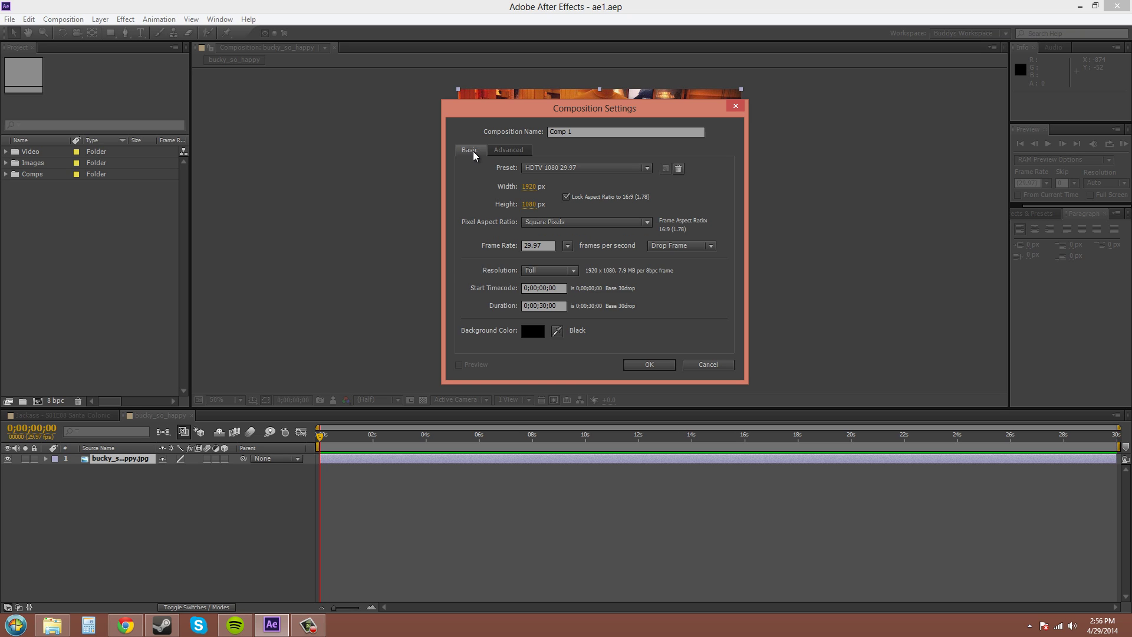
pyautogui.click(584, 170)
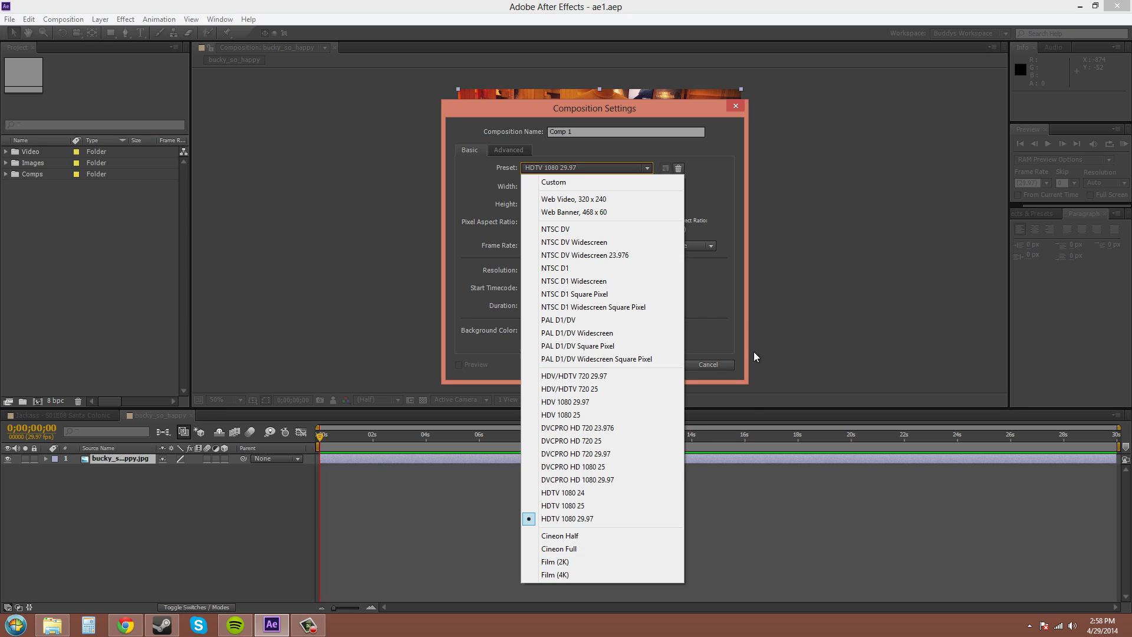
# Step: Switch the composition preset to HDTV 1080 24
pyautogui.click(726, 304)
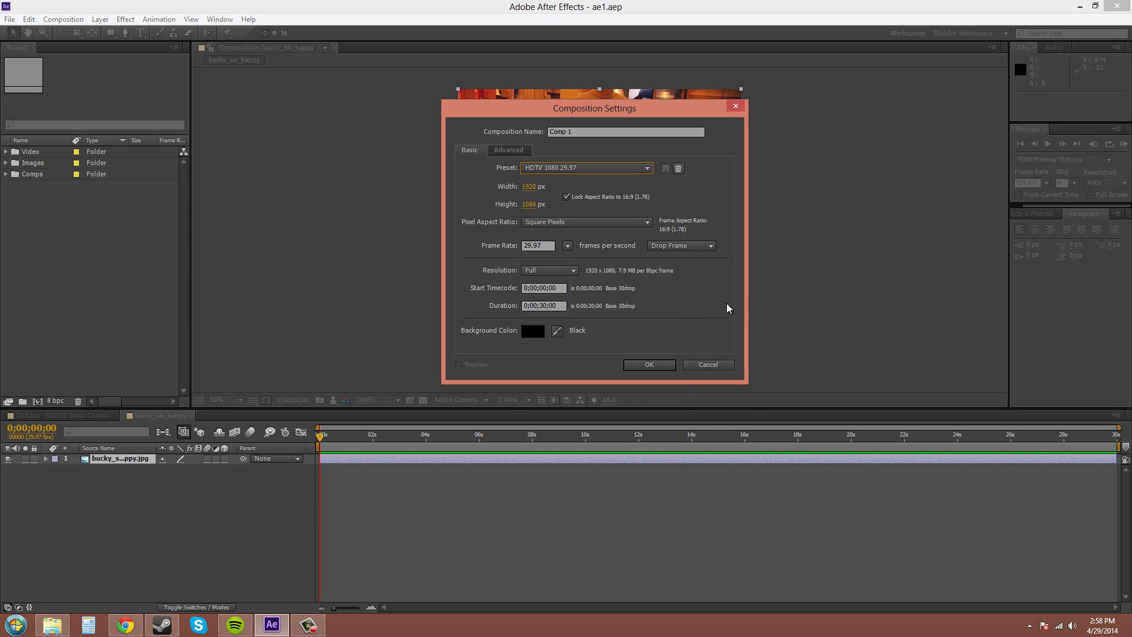
pyautogui.click(578, 171)
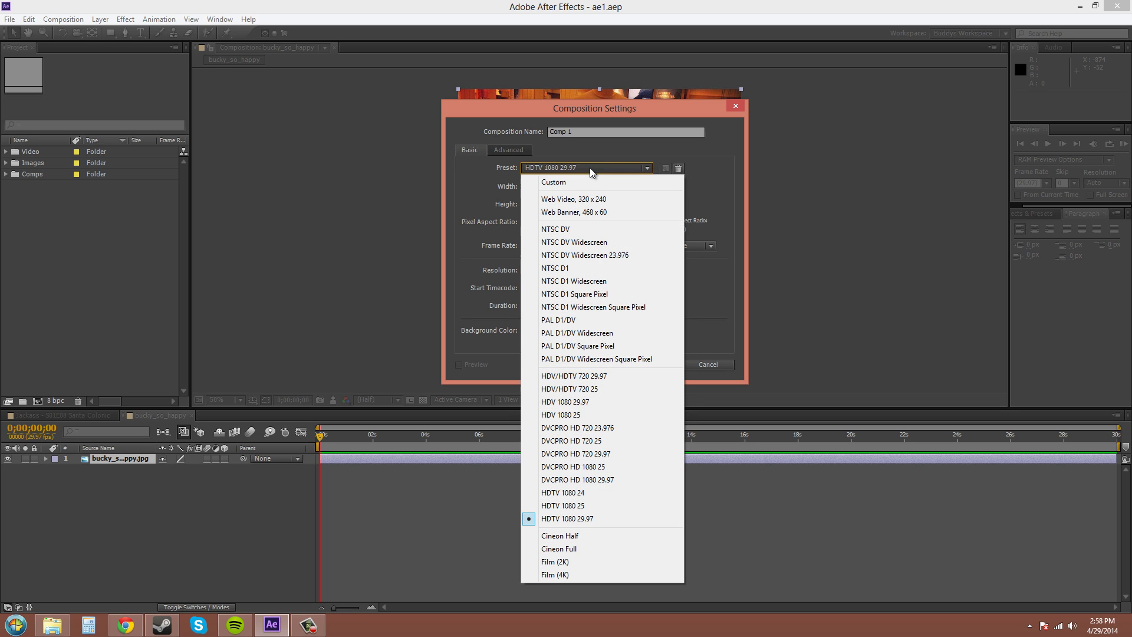
pyautogui.click(590, 493)
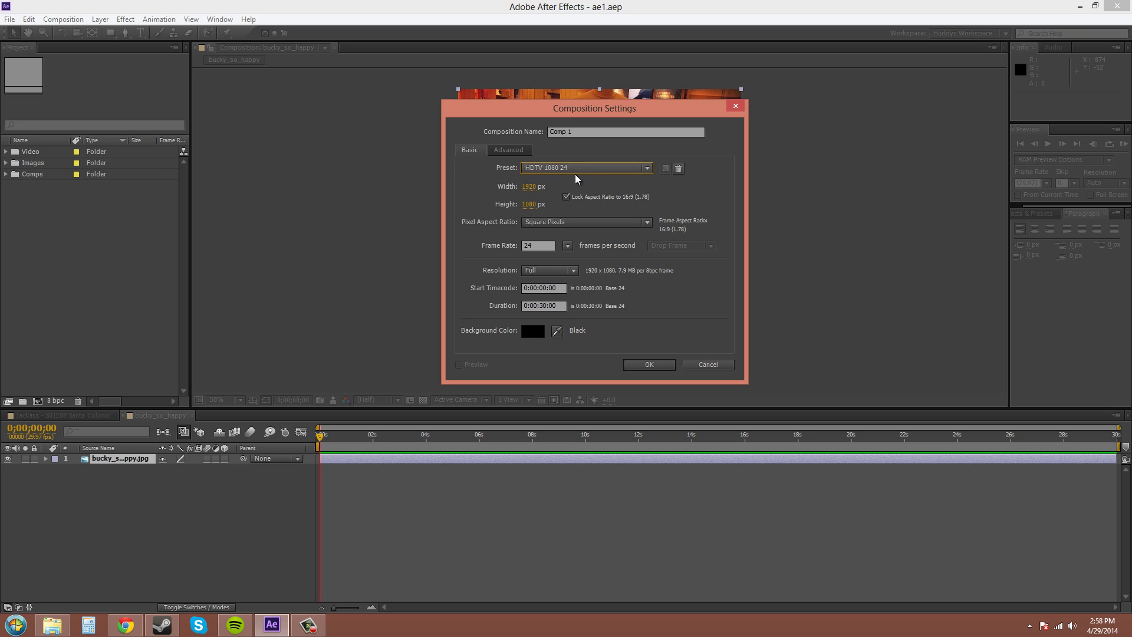
# Step: Change the comp width to 985 px, making the height 554 px
pyautogui.click(530, 187)
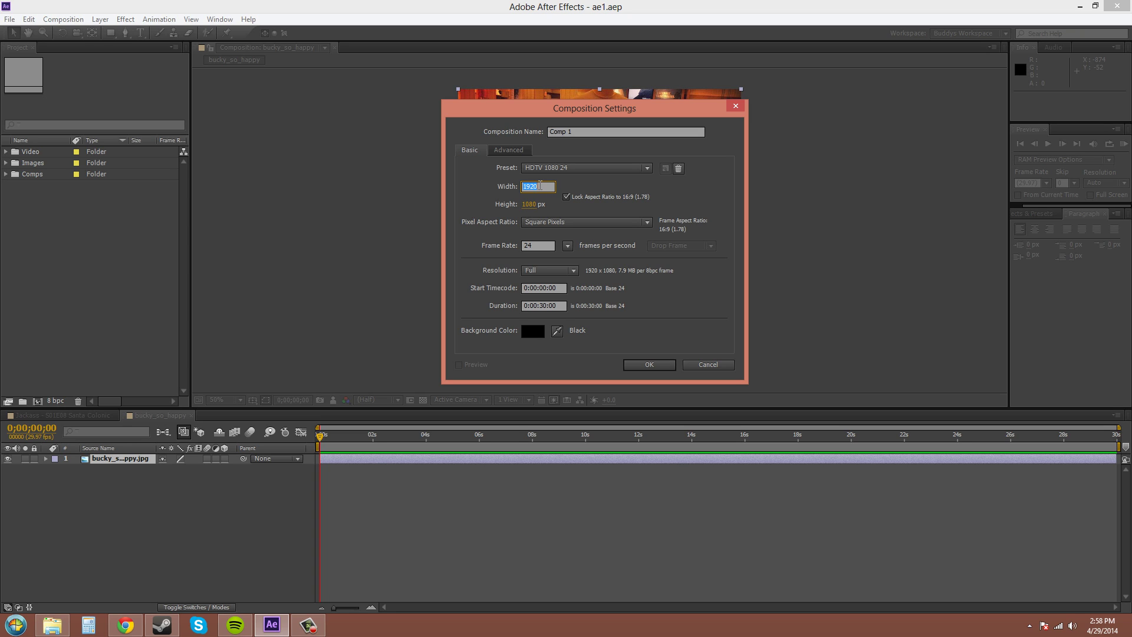
pyautogui.write('985')
pyautogui.click(678, 194)
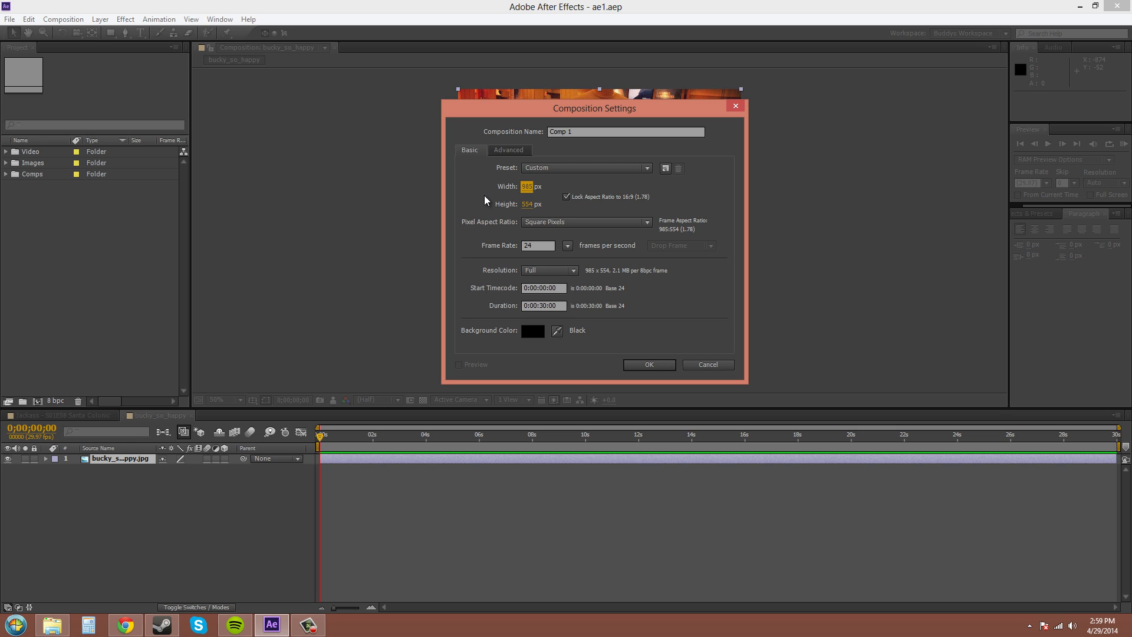
pyautogui.click(562, 170)
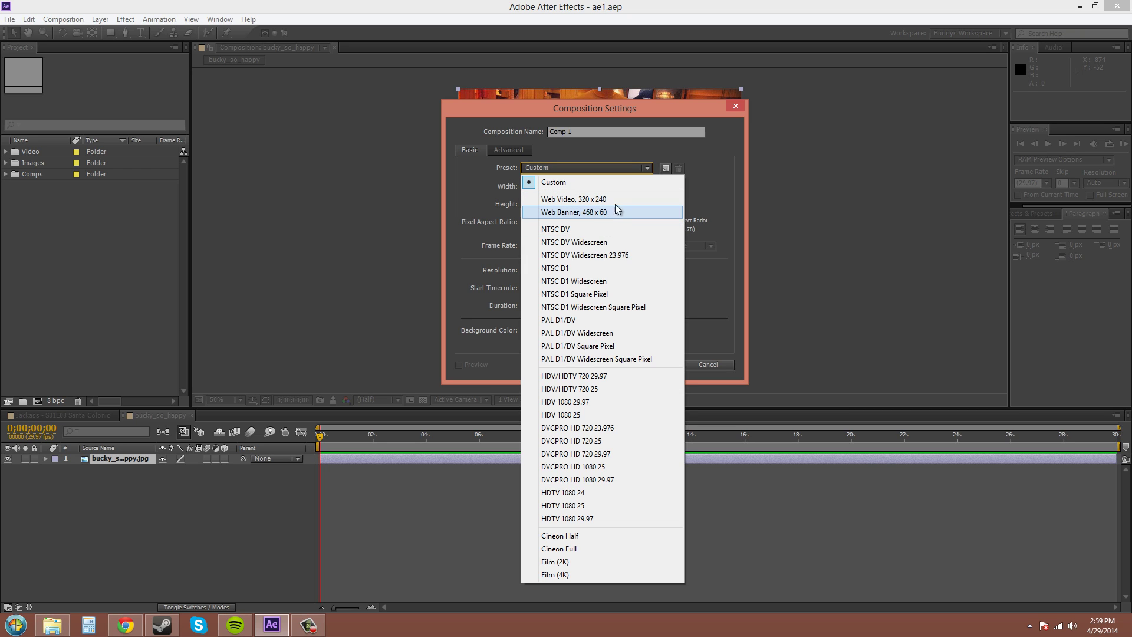
# Step: Restore the HDTV 1080 24 preset at 1920×1080, trying Half resolution then returning to Full
pyautogui.click(586, 496)
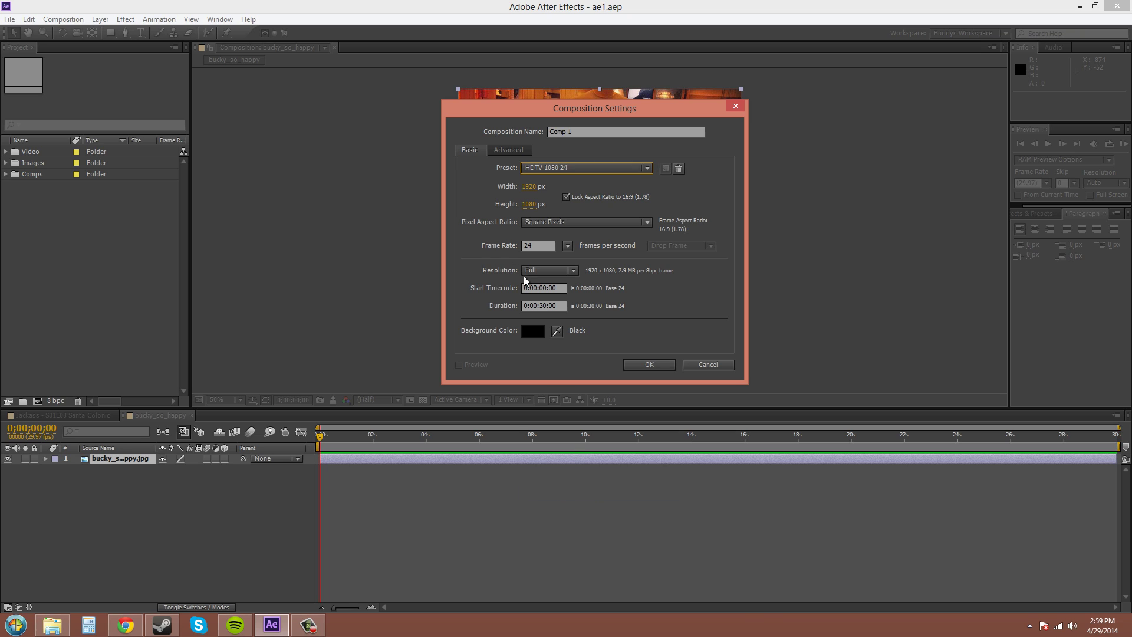
pyautogui.click(574, 272)
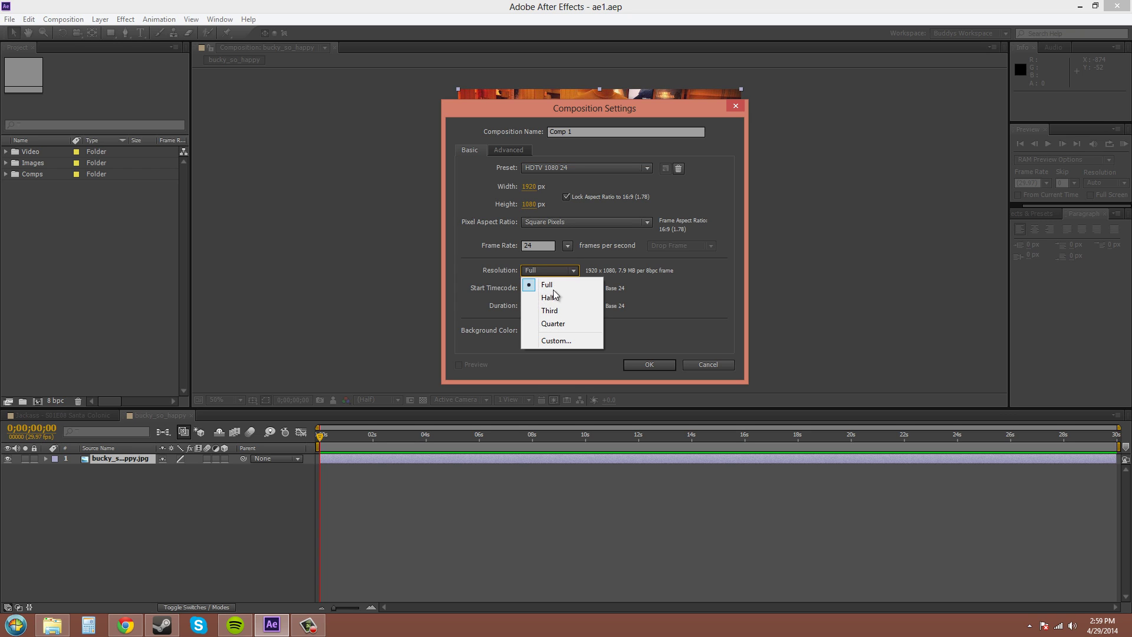
pyautogui.click(566, 298)
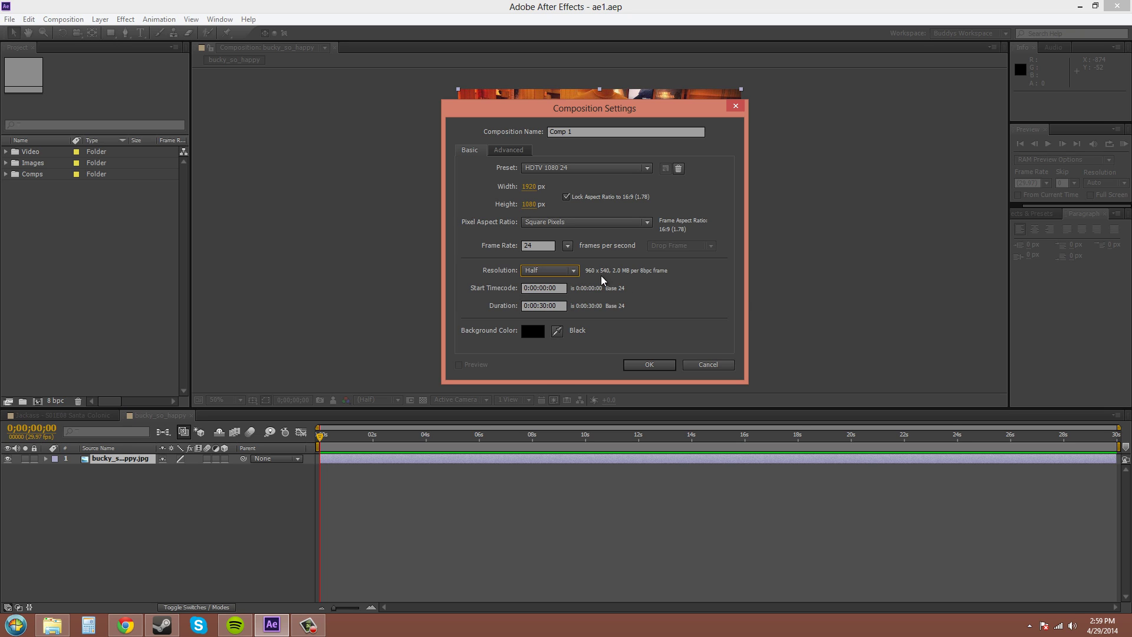
pyautogui.click(565, 271)
pyautogui.click(589, 286)
# Step: Rename Comp 1 to 'New Boston Rules' in the composition name field
pyautogui.click(610, 133)
pyautogui.tripleClick(554, 134)
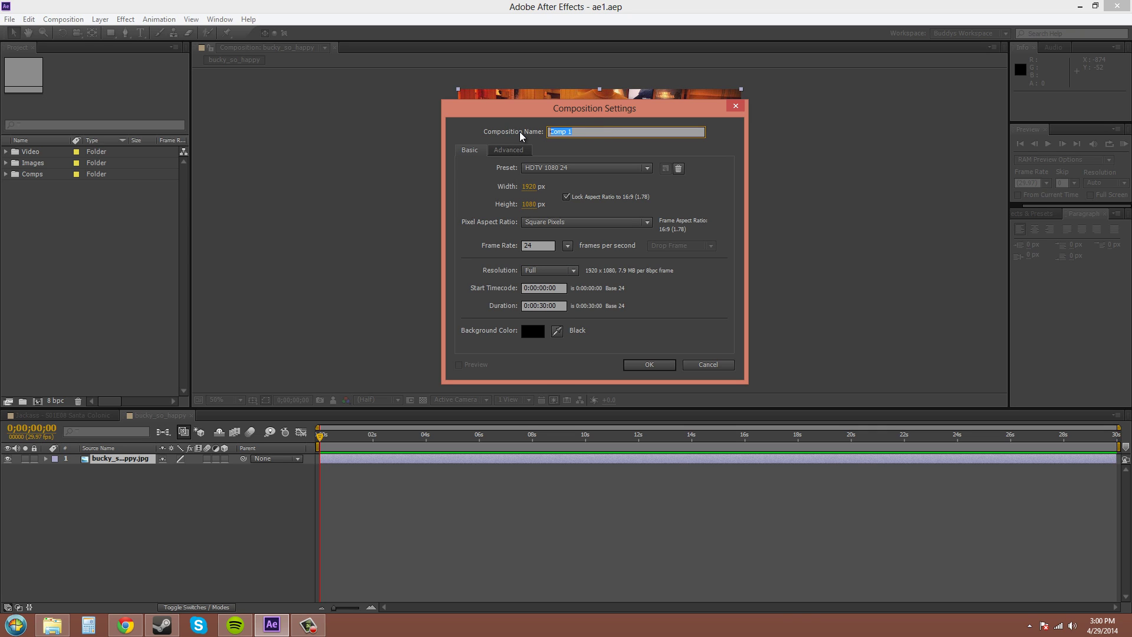
pyautogui.write('Bewboston Rules')
pyautogui.press('Home')
pyautogui.press('Right')
pyautogui.press('Right')
pyautogui.press('Right')
pyautogui.press('Delete')
pyautogui.write('B')
# Step: Create the New Boston Rules composition and file it into the Comps folder
pyautogui.click(639, 361)
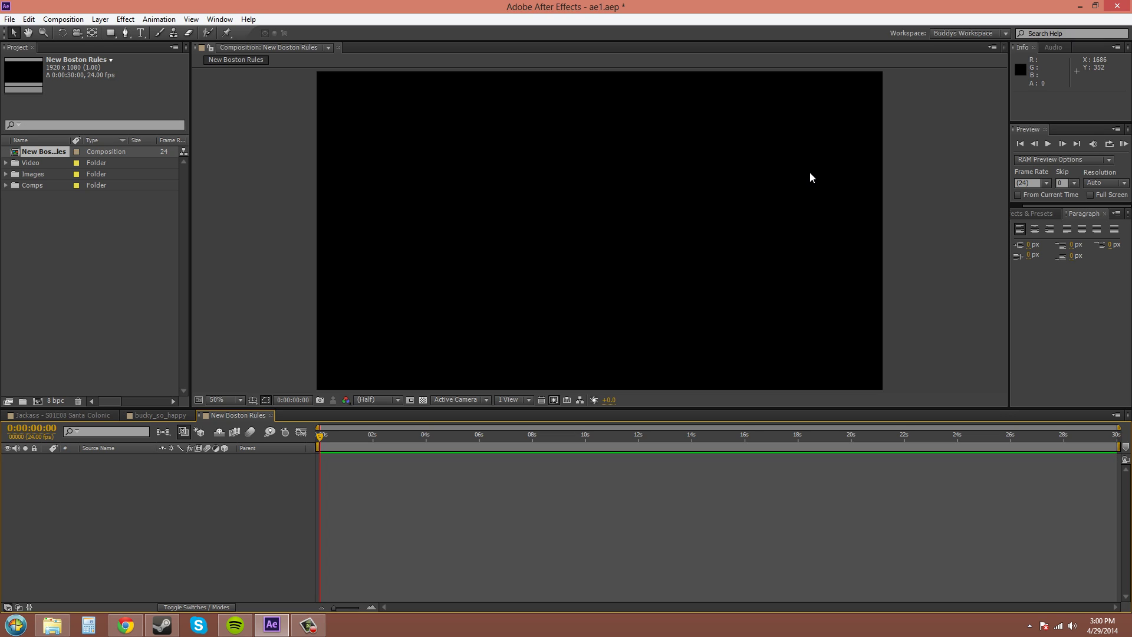
pyautogui.scroll(-2, 737, 258)
pyautogui.moveTo(36, 152); pyautogui.dragTo(29, 185)
pyautogui.click(5, 174)
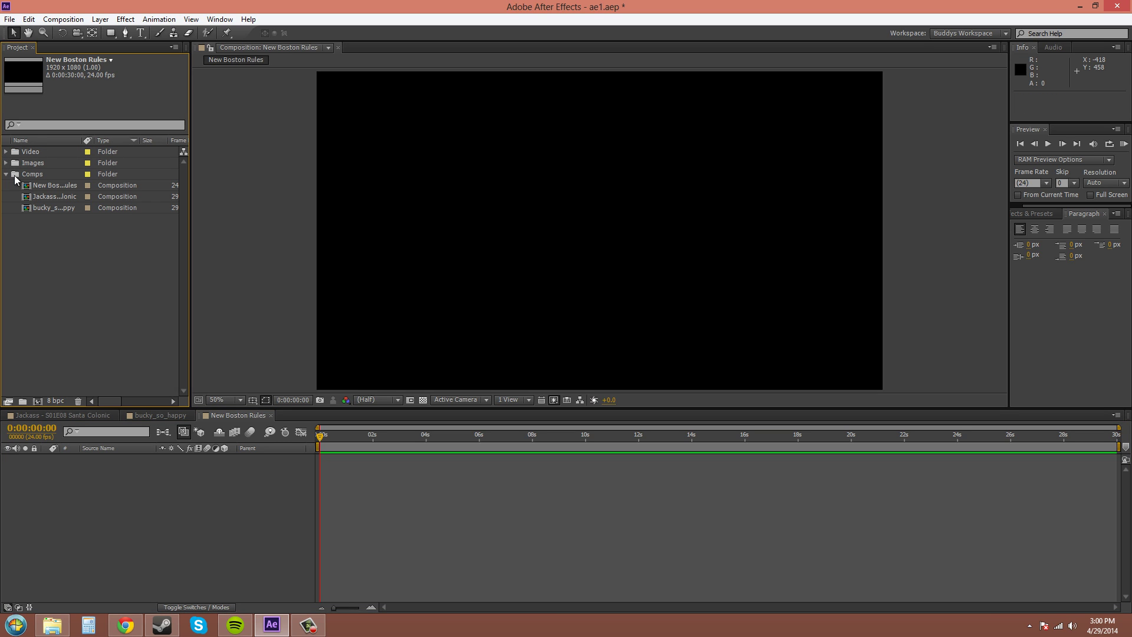
pyautogui.click(53, 211)
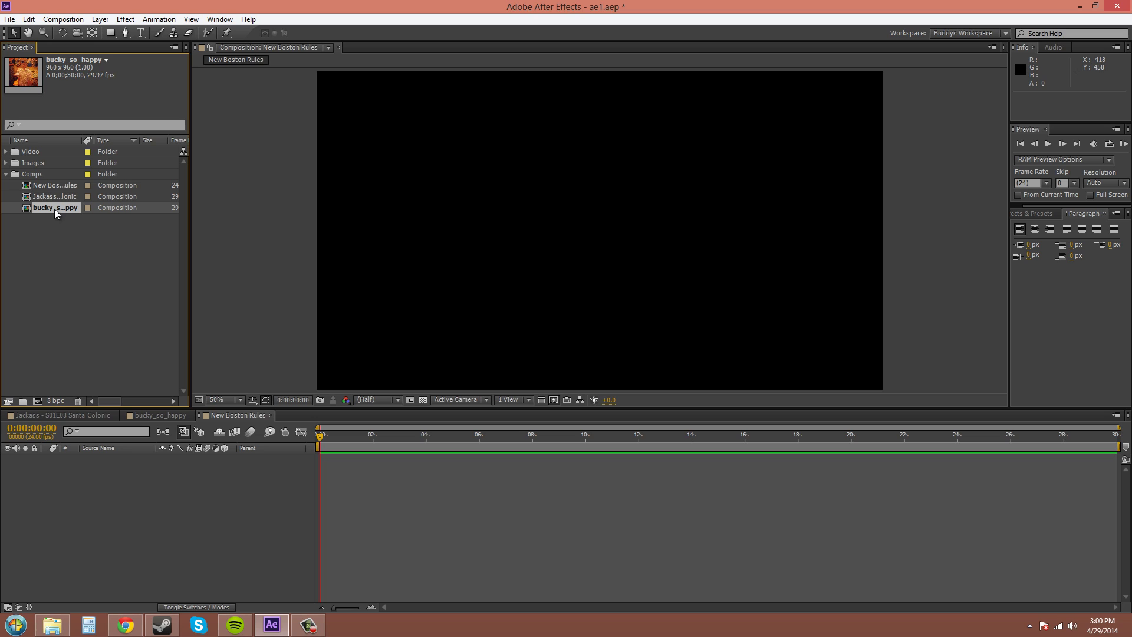
pyautogui.click(56, 188)
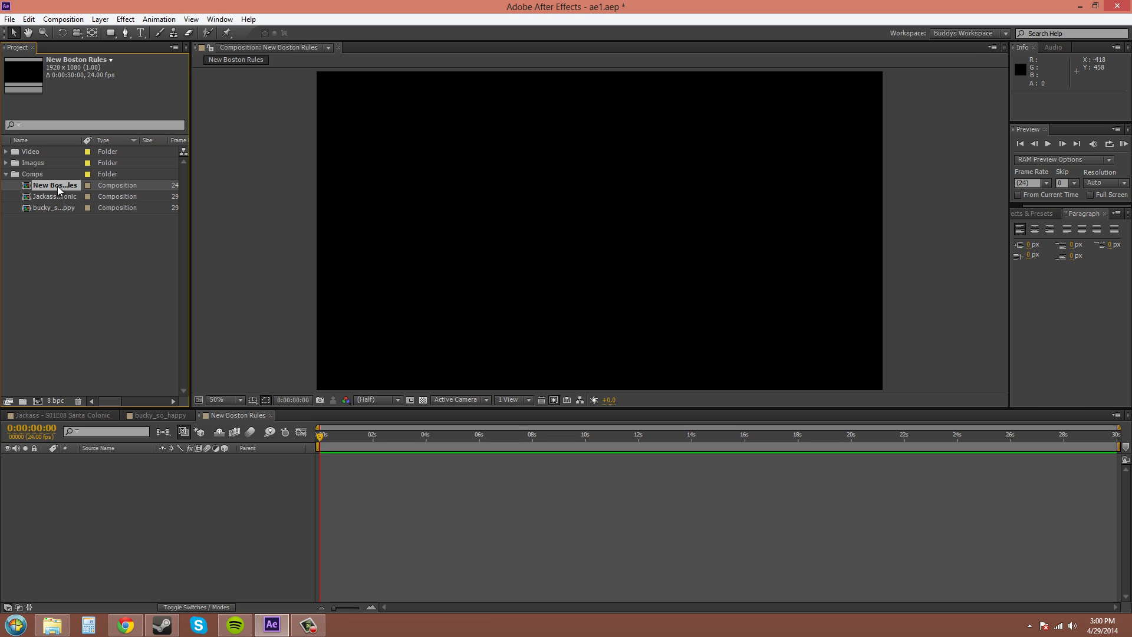
# Step: Reopen New Boston Rules' settings and confirm HDTV 1080 24 with a 30-second duration
pyautogui.click(63, 19)
pyautogui.click(116, 51)
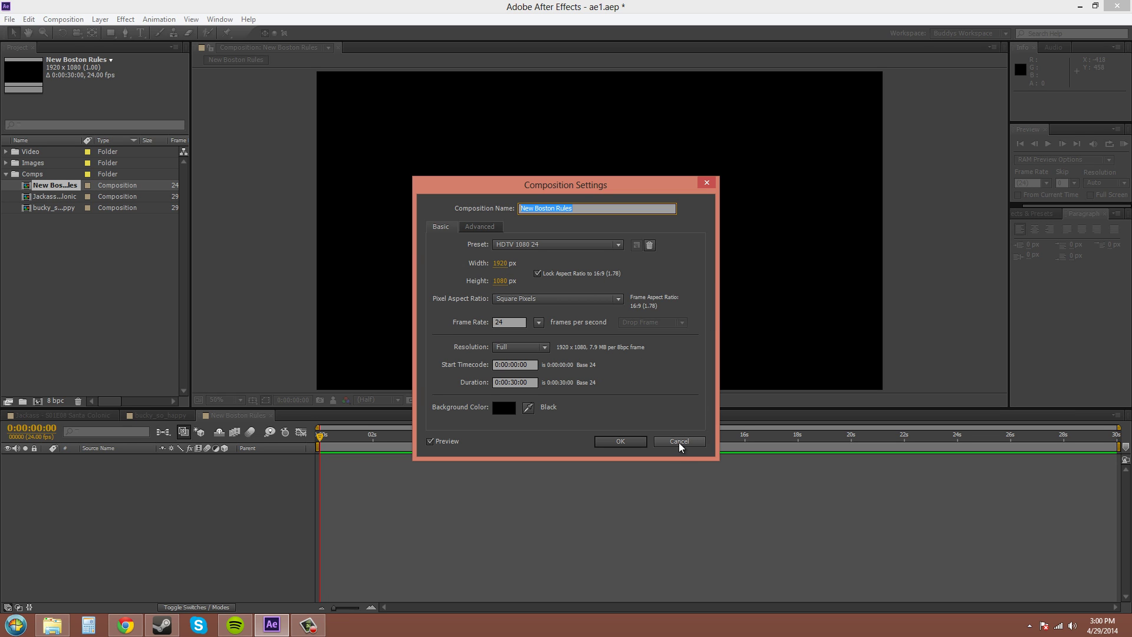
pyautogui.click(607, 441)
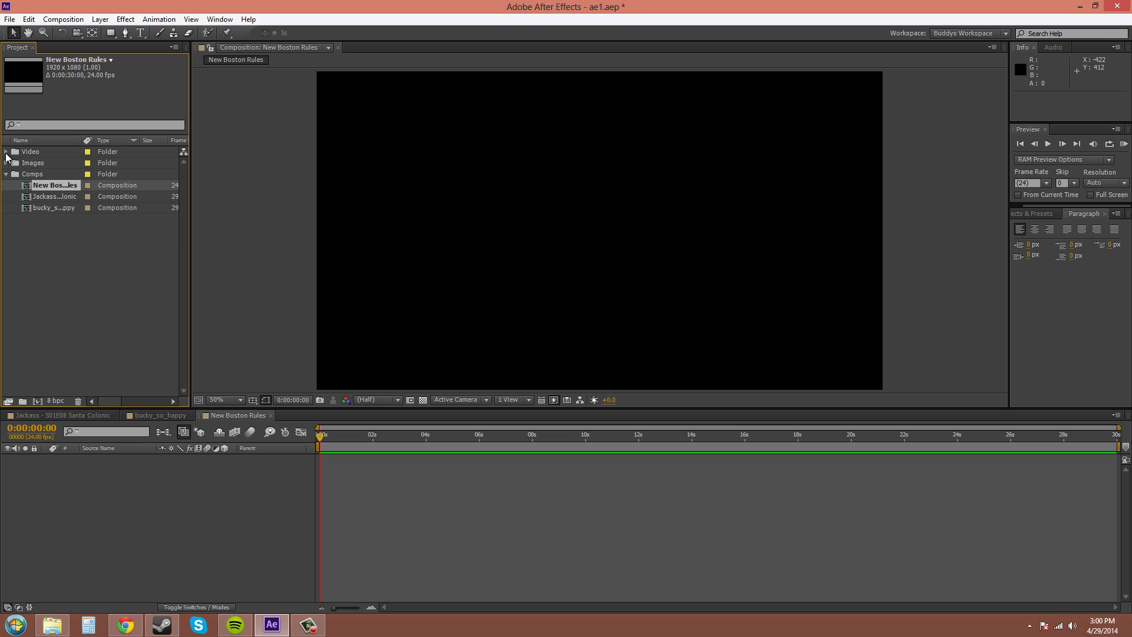
# Step: Add bucky_so_happy.jpg from the Images folder to the New Boston Rules comp
pyautogui.click(6, 152)
pyautogui.click(6, 152)
pyautogui.click(5, 162)
pyautogui.click(48, 176)
pyautogui.moveTo(48, 177); pyautogui.dragTo(616, 239)
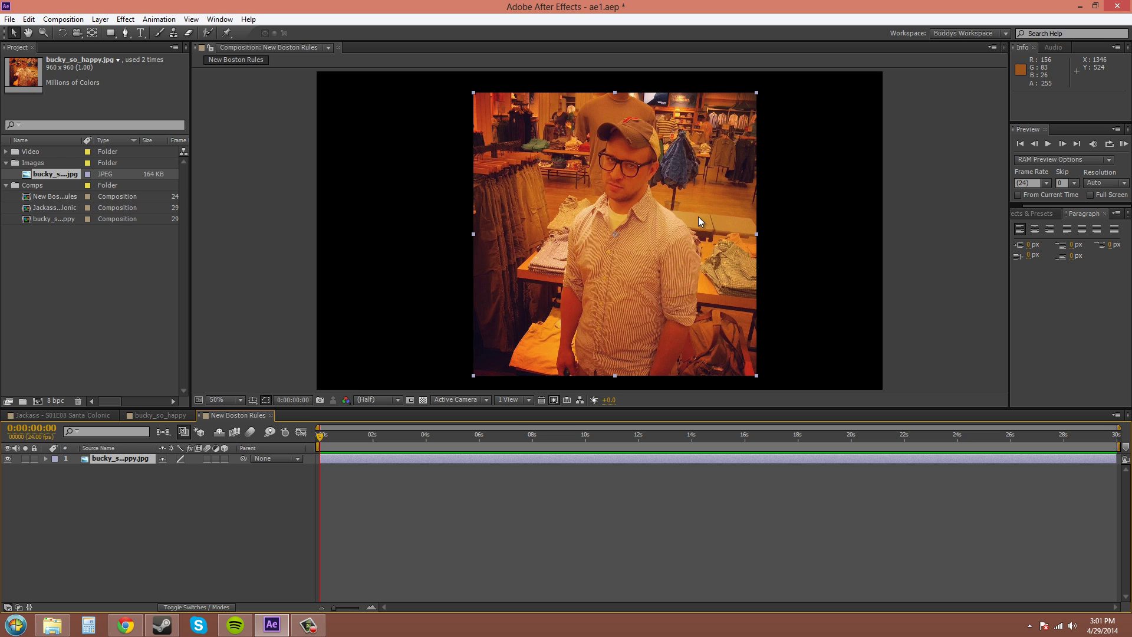
# Step: Nudge the bucky photo slightly up and to the left
pyautogui.moveTo(699, 218); pyautogui.dragTo(685, 211)
pyautogui.click(97, 20)
pyautogui.moveTo(116, 34)
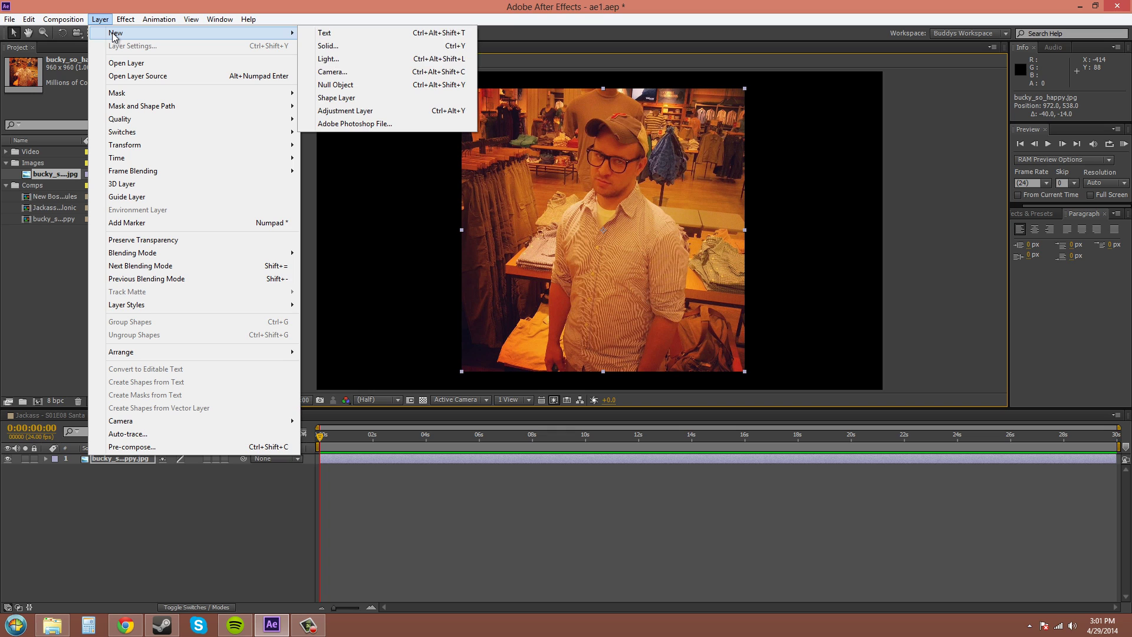
# Step: Create a 1920×1080 Dark Gray Solid 1 and place it beneath the bucky photo layer
pyautogui.click(339, 46)
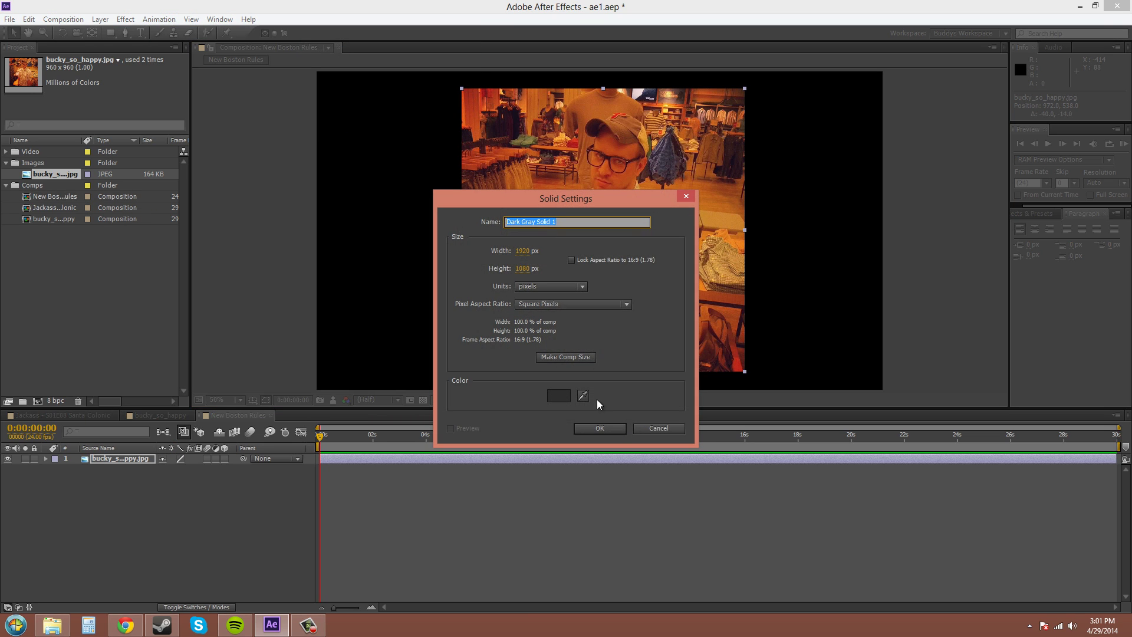
pyautogui.click(599, 428)
pyautogui.moveTo(141, 470); pyautogui.dragTo(142, 459)
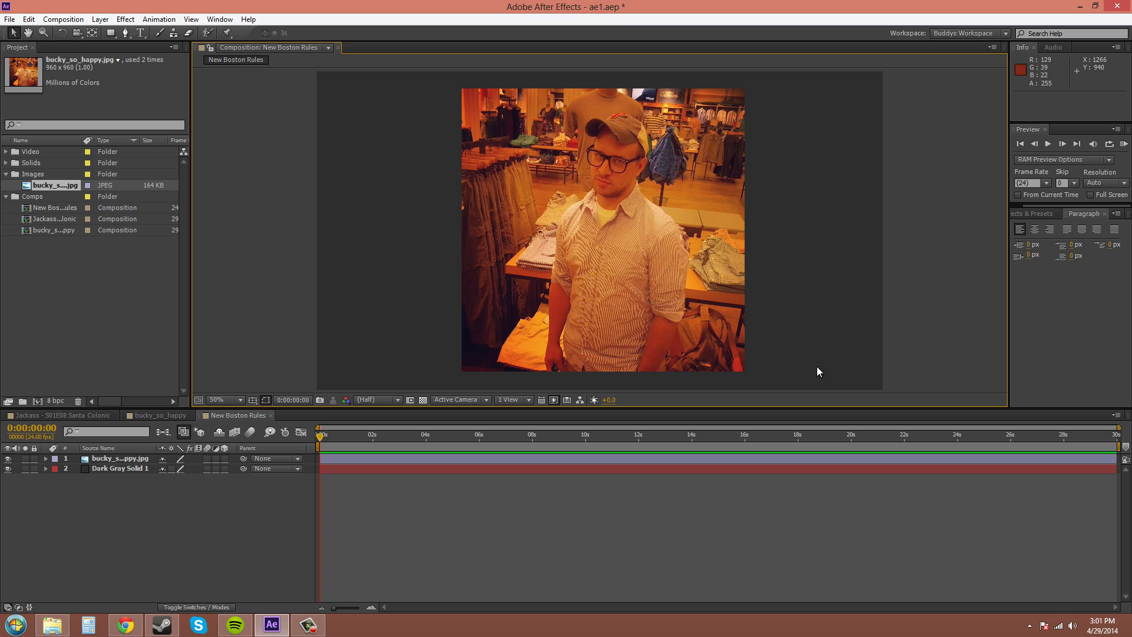
pyautogui.click(118, 470)
# Step: Search 'blur' in Effects & Presets and apply Fast Blur to the bucky photo layer
pyautogui.click(1033, 214)
pyautogui.click(1051, 228)
pyautogui.write('blur')
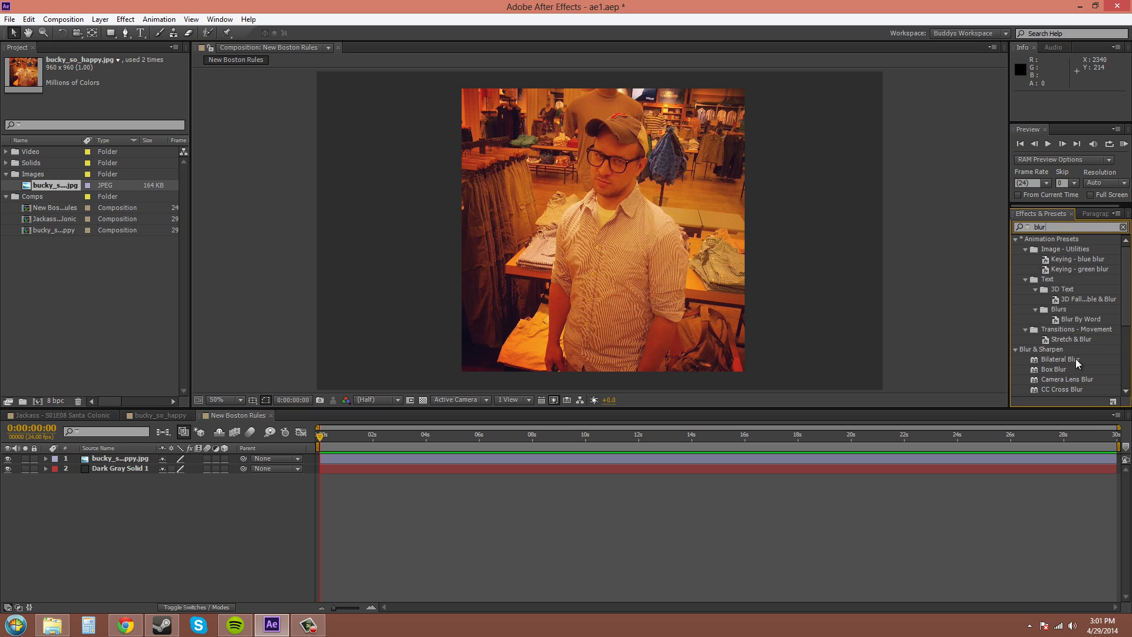
pyautogui.scroll(-2, 1077, 364)
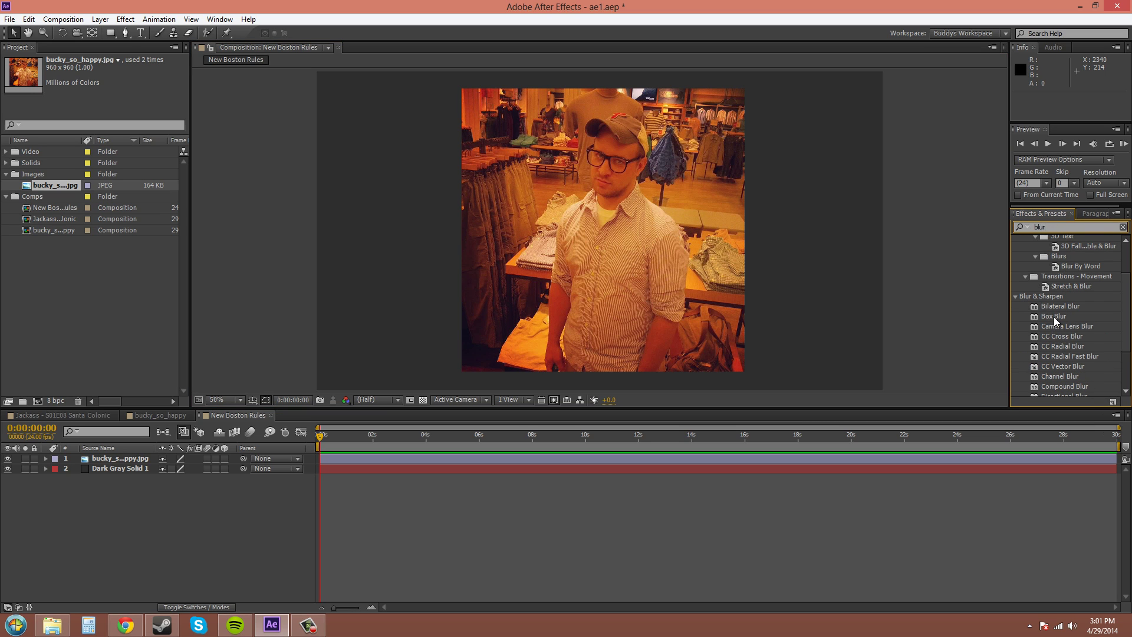
pyautogui.scroll(-2, 1077, 341)
pyautogui.click(1055, 356)
pyautogui.moveTo(1055, 359); pyautogui.dragTo(124, 466)
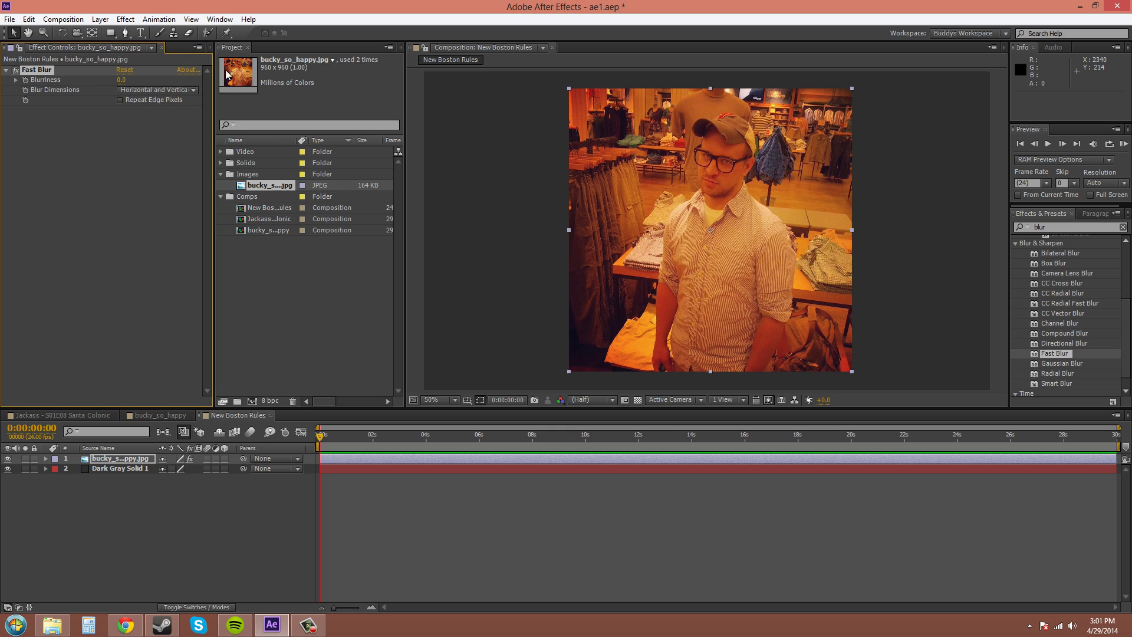
# Step: Raise Fast Blur's Blurriness to a heavy blur, then set it back to 0
pyautogui.moveTo(252, 63); pyautogui.dragTo(377, 56)
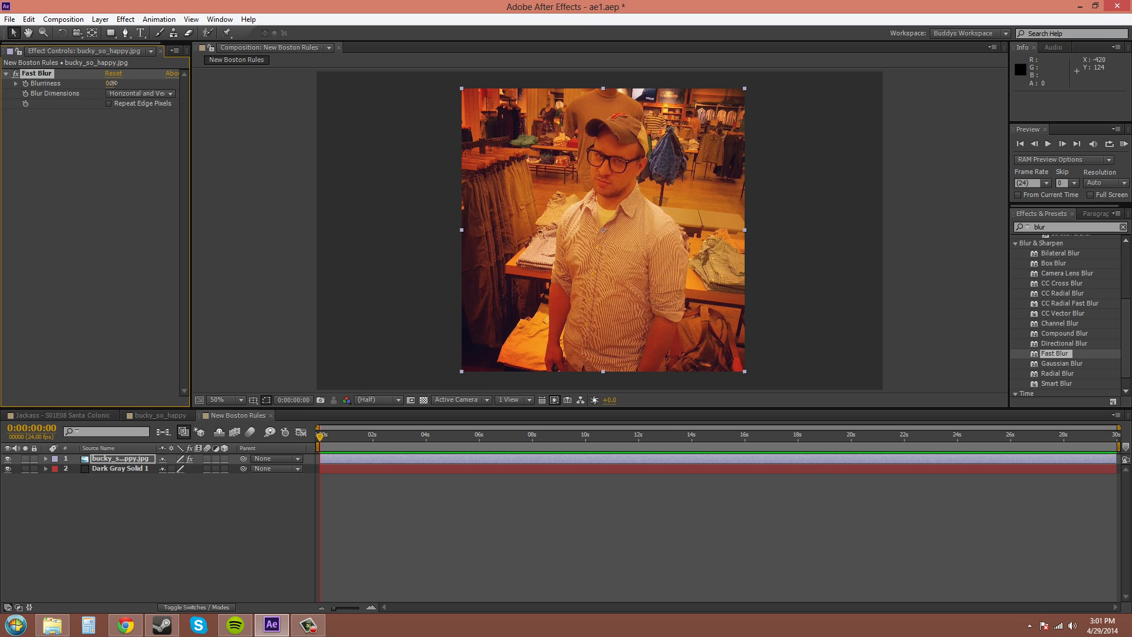
pyautogui.moveTo(112, 83); pyautogui.dragTo(122, 80)
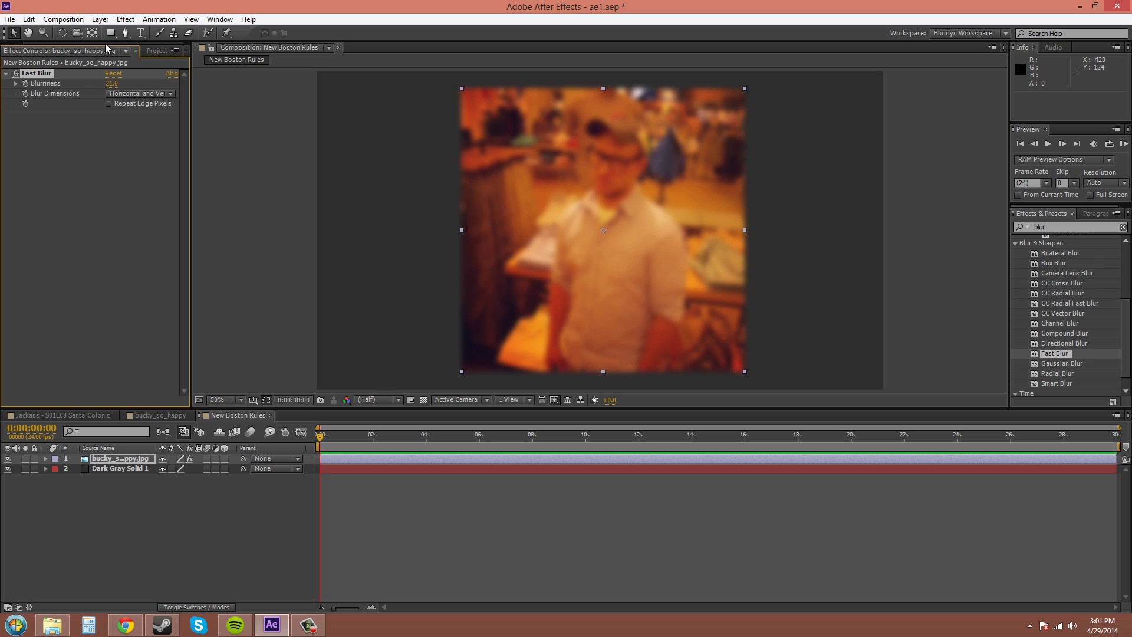
pyautogui.moveTo(59, 43); pyautogui.dragTo(150, 47)
pyautogui.click(147, 50)
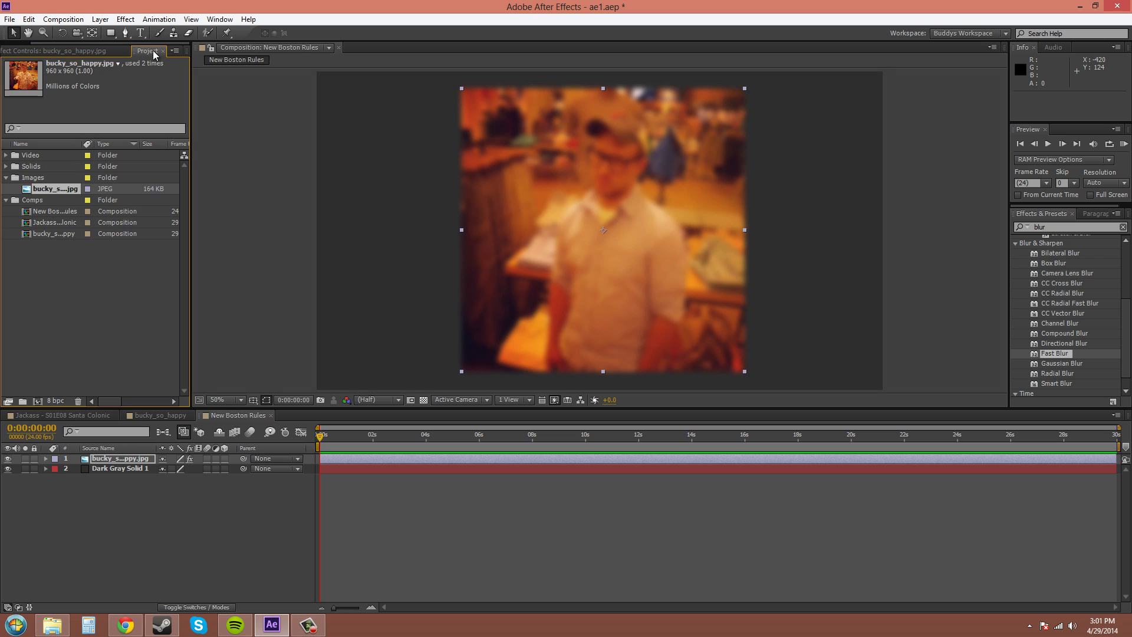
pyautogui.click(59, 51)
pyautogui.click(111, 83)
pyautogui.write('0')
pyautogui.click(151, 112)
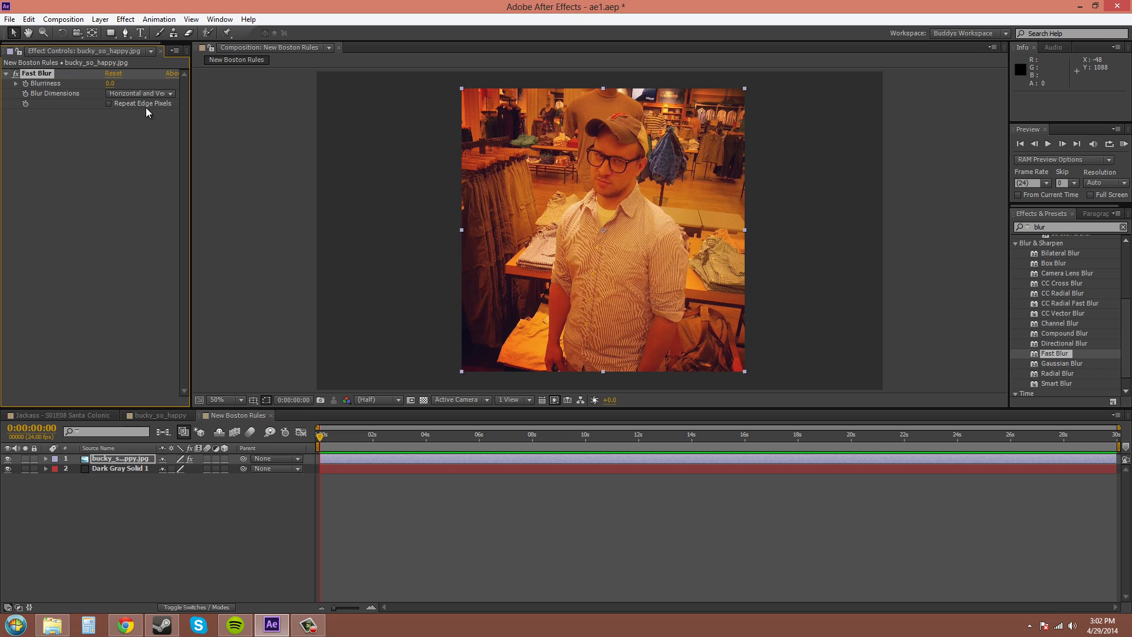
pyautogui.click(116, 277)
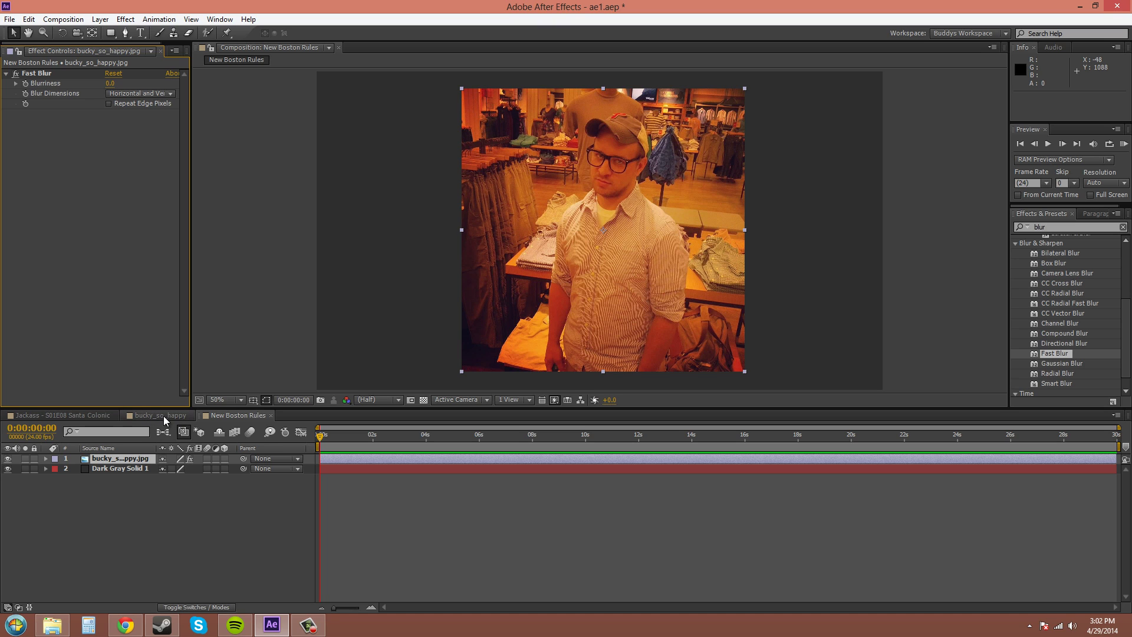
# Step: Show the Project panel again, listing bucky_so_happy.jpg as used 2 times
pyautogui.click(231, 419)
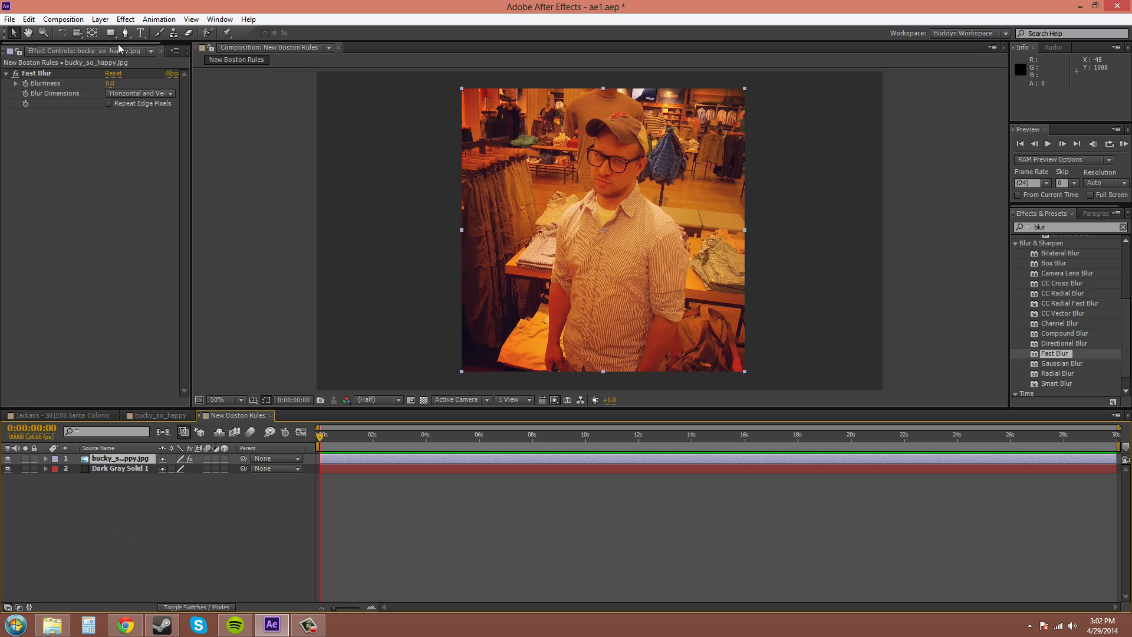
pyautogui.scroll(-3, 121, 47)
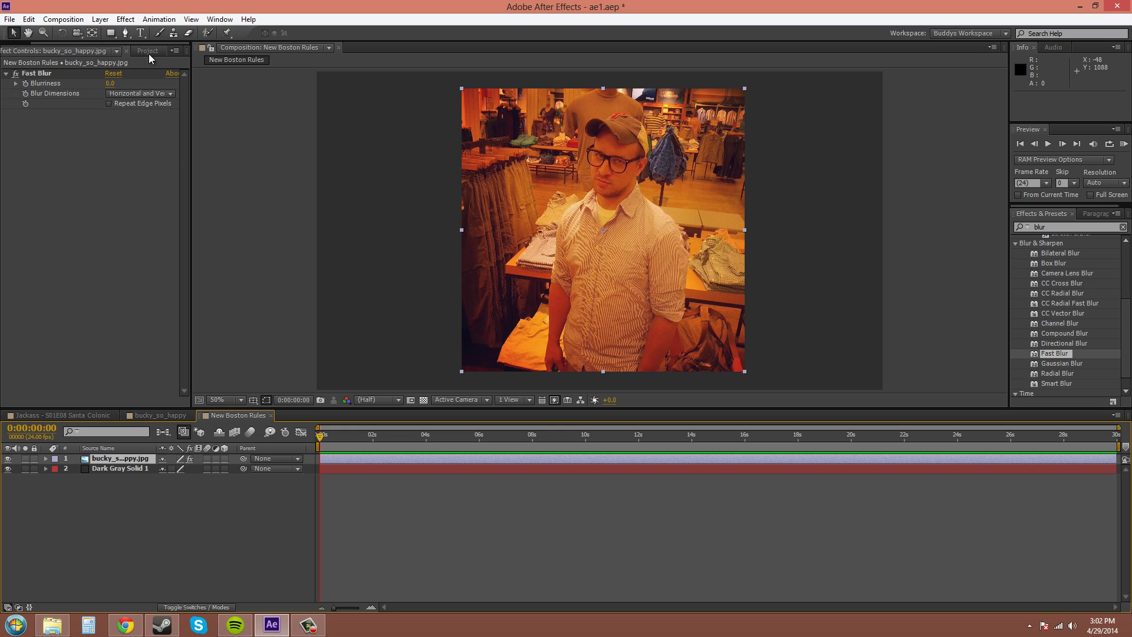
pyautogui.click(147, 50)
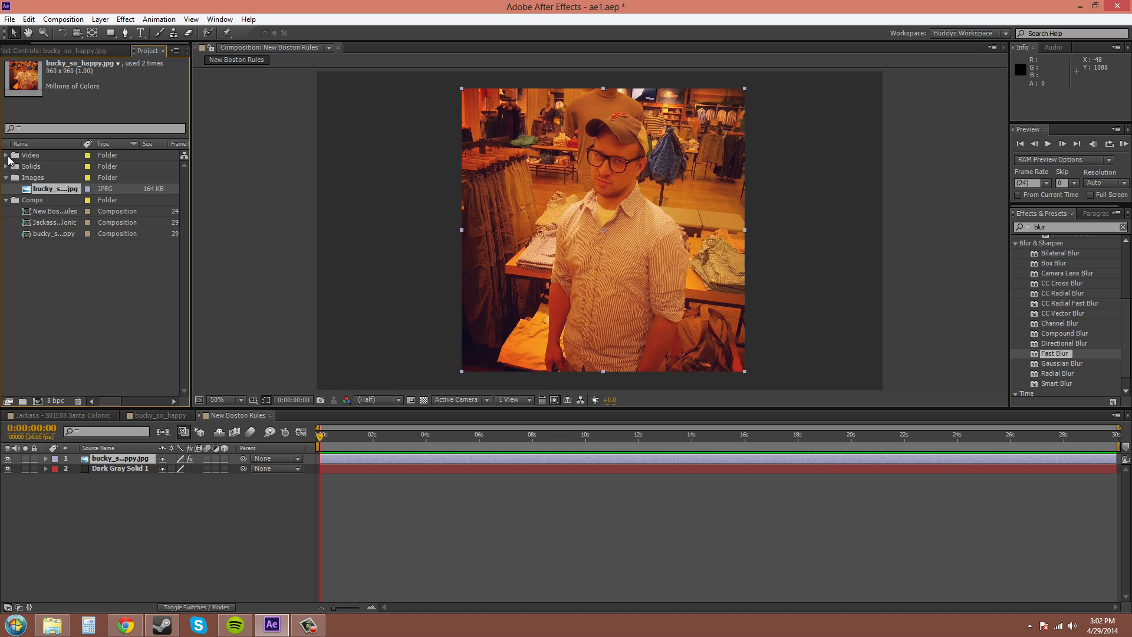
# Step: Create a composition from RFactory_LosGlobos_Final.mov in the Video folder
pyautogui.click(6, 156)
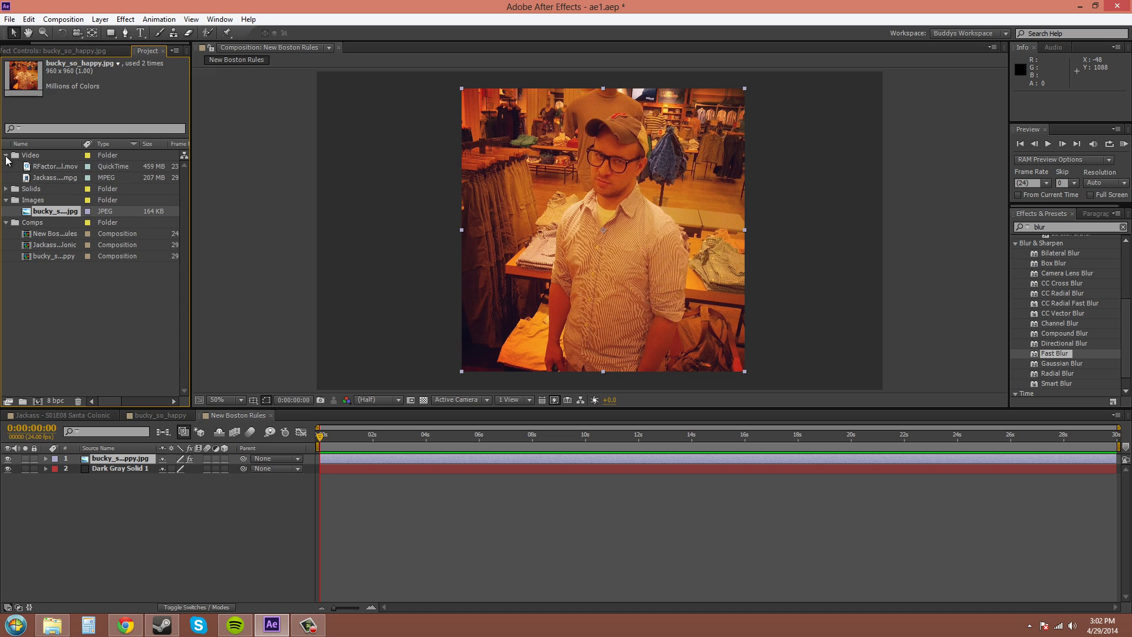
pyautogui.click(56, 168)
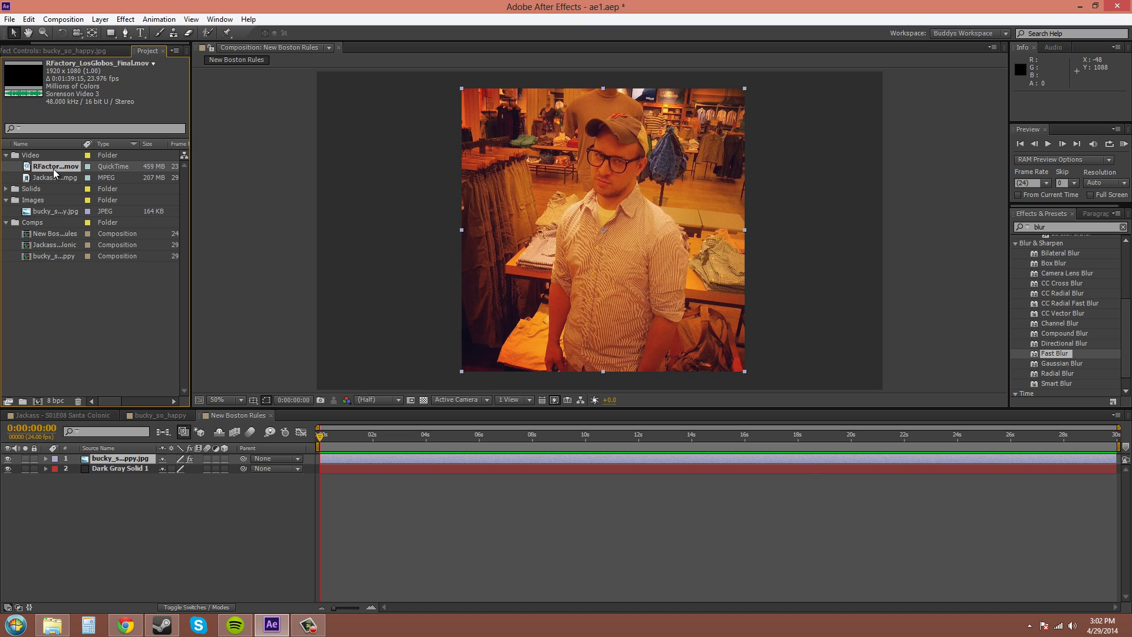
pyautogui.click(38, 402)
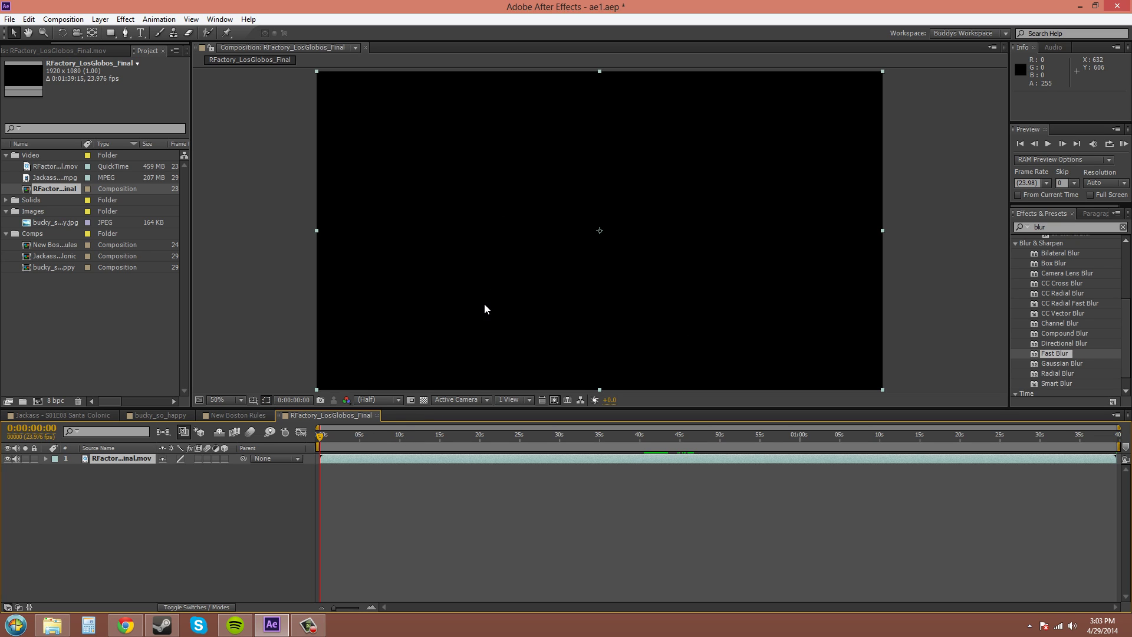
# Step: Scrub the RFactory_LosGlobos_Final comp to 0:00:45:20 to show the nightclub footage
pyautogui.moveTo(402, 436); pyautogui.dragTo(687, 436)
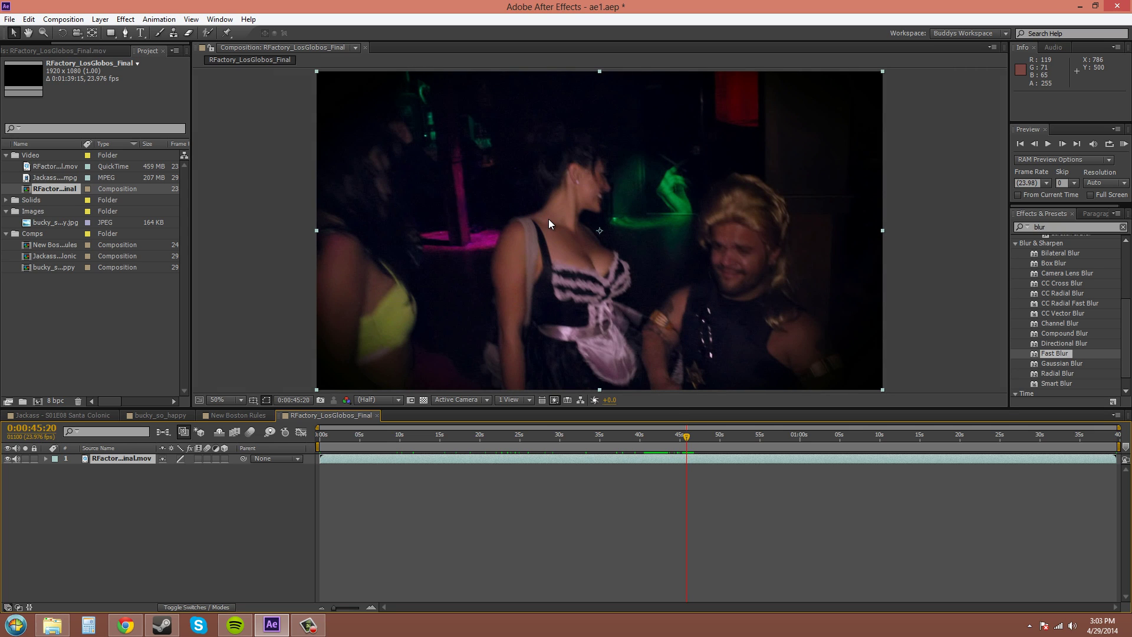